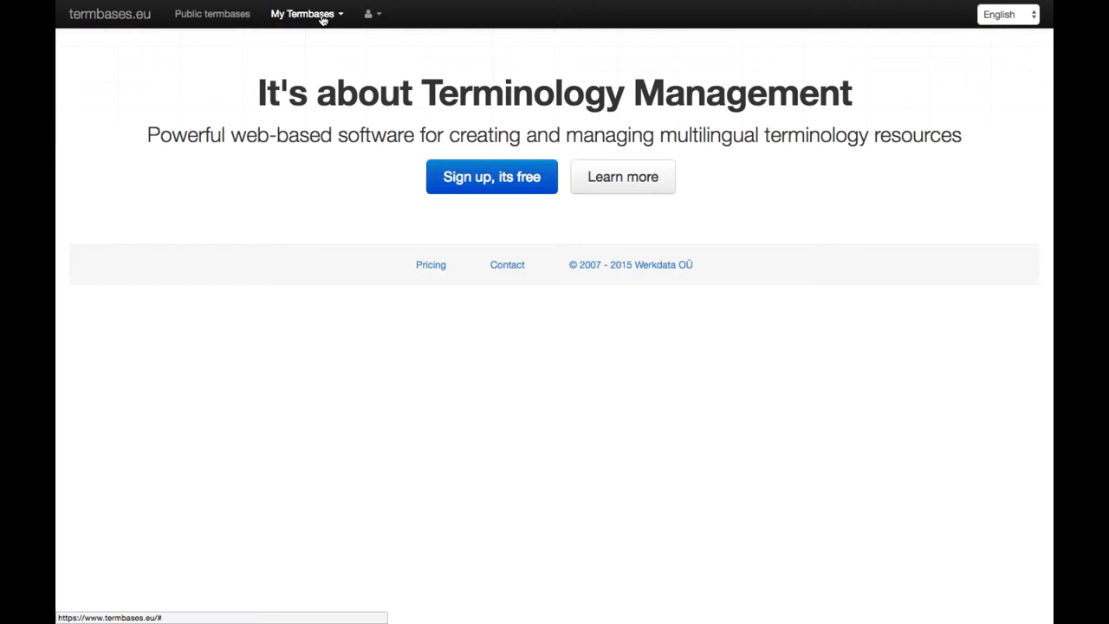
# Open the My Termbases menu to show Digital Linguistics and New Termbase
pyautogui.click(321, 16)
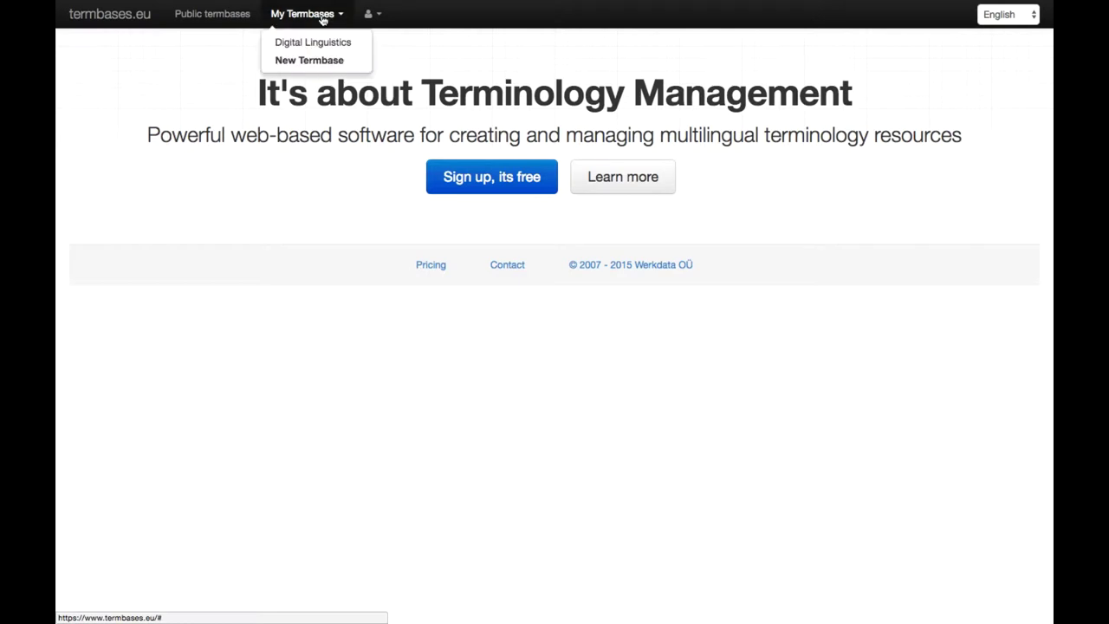
# Create and save a termbase named 'Climbing' described as 'English-Slovene termbase of climbing terms'
pyautogui.click(322, 62)
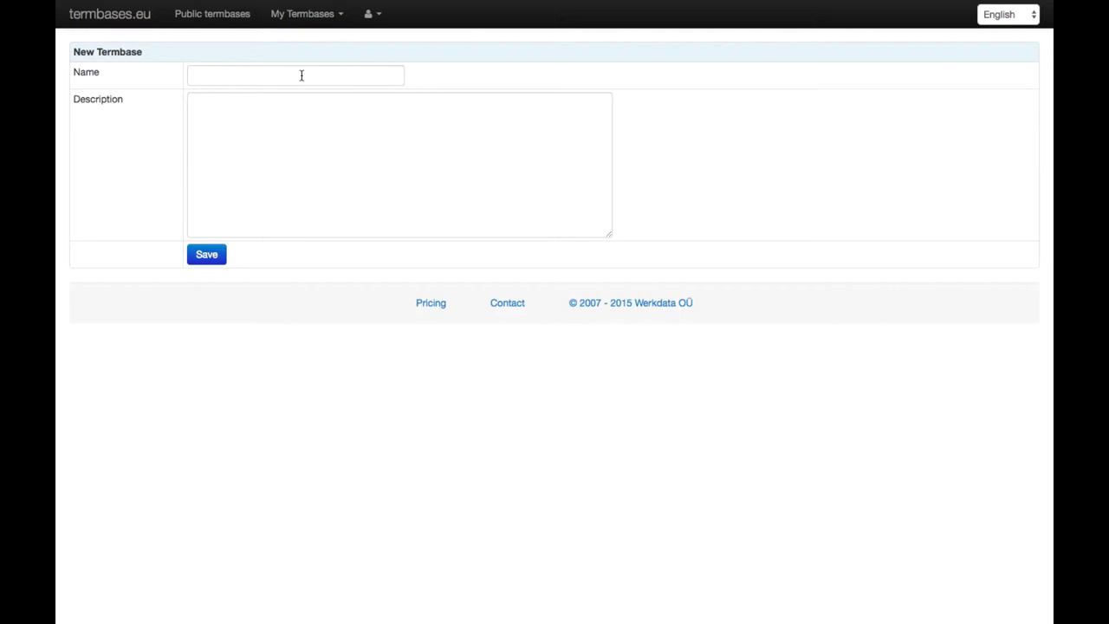
pyautogui.click(301, 75)
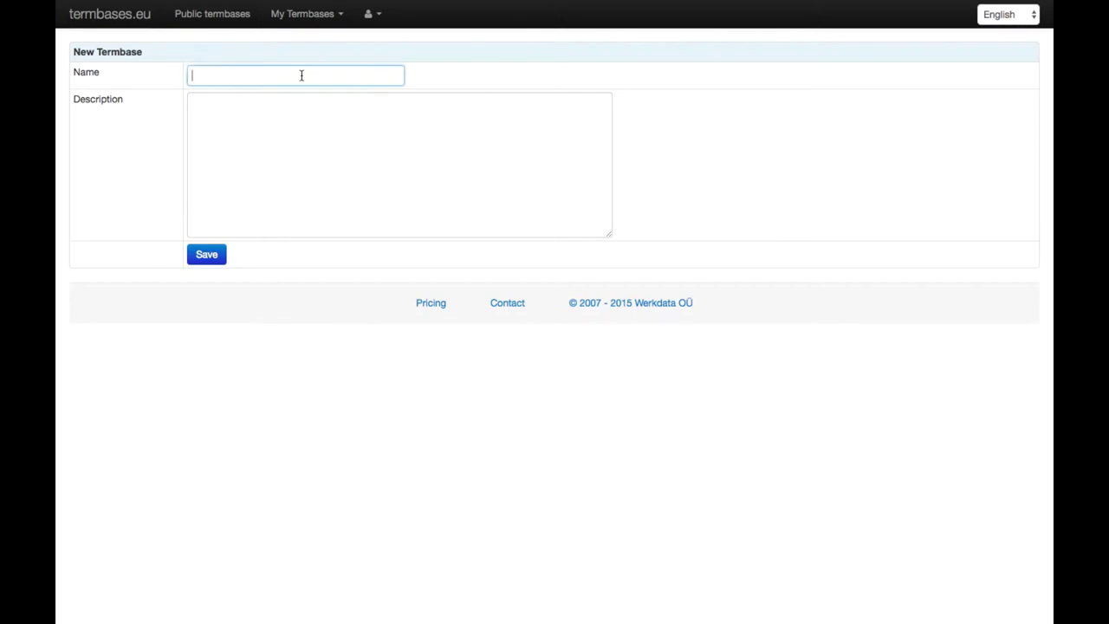
pyautogui.write('Climbing')
pyautogui.click(300, 108)
pyautogui.write('En')
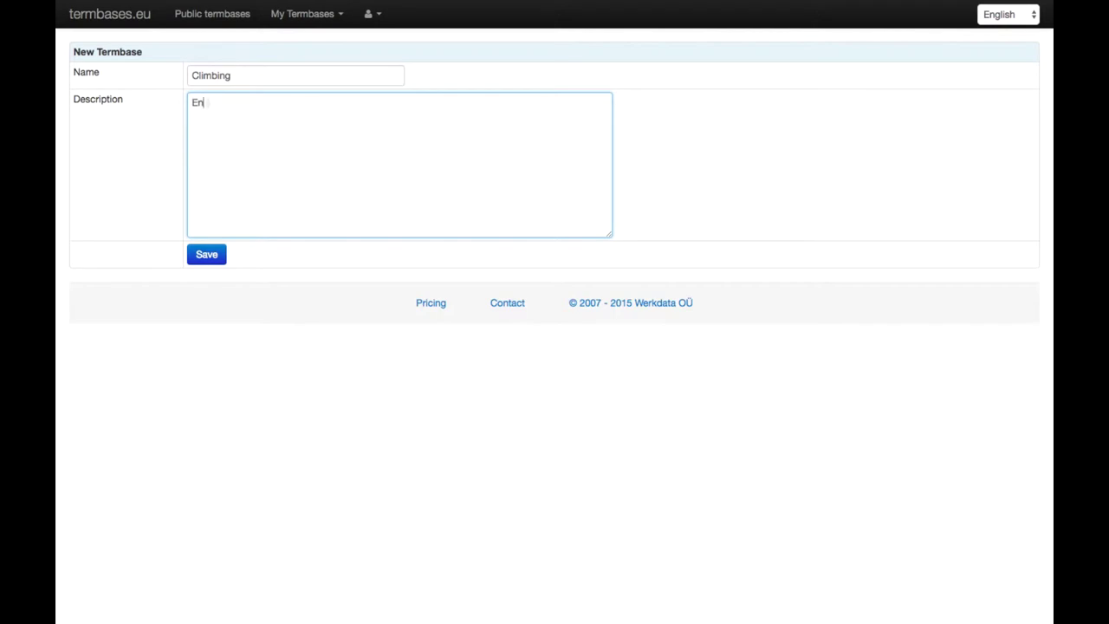
pyautogui.write('glish-Slovene termbase of climbing terms')
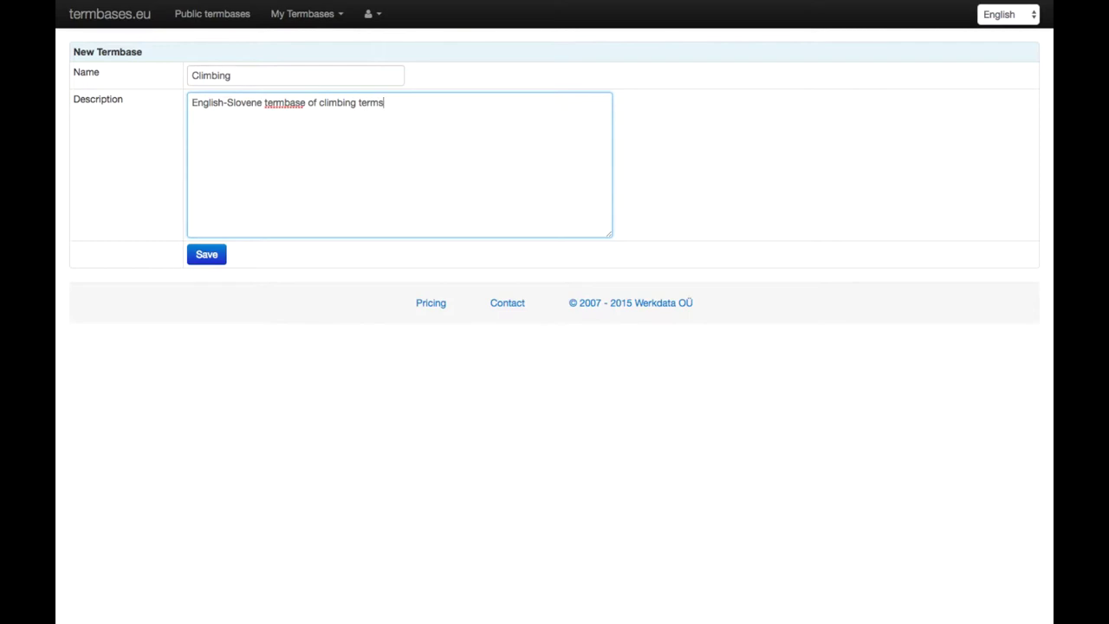
pyautogui.click(219, 254)
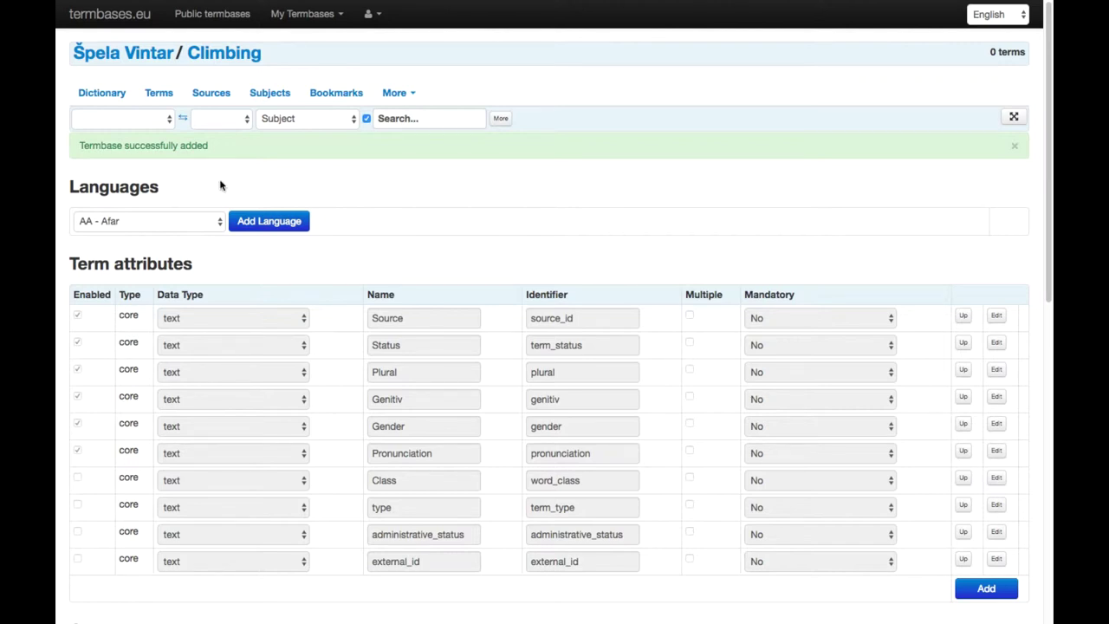
# Add EN - English and then SL - Slovenian as the Climbing termbase's languages
pyautogui.click(221, 225)
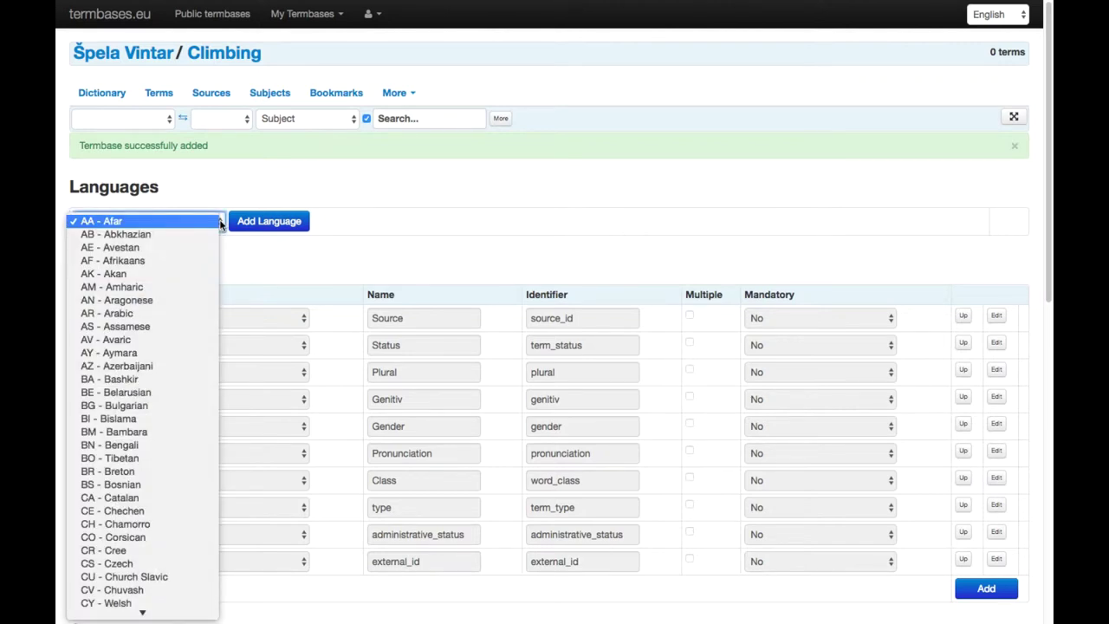
pyautogui.scroll(-10, 180, 360)
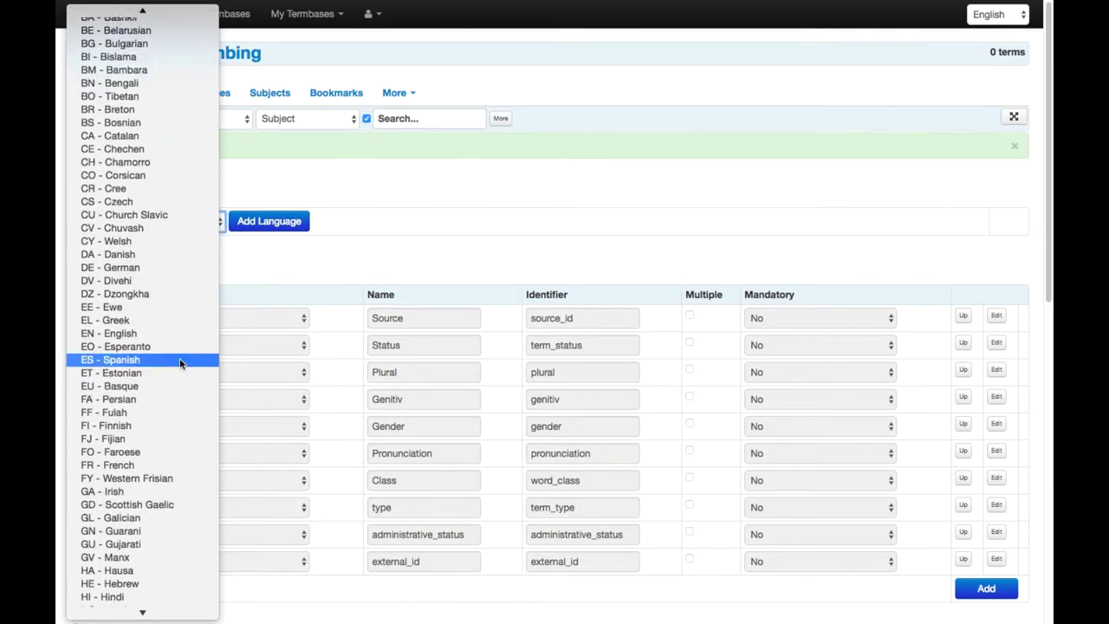
pyautogui.click(130, 320)
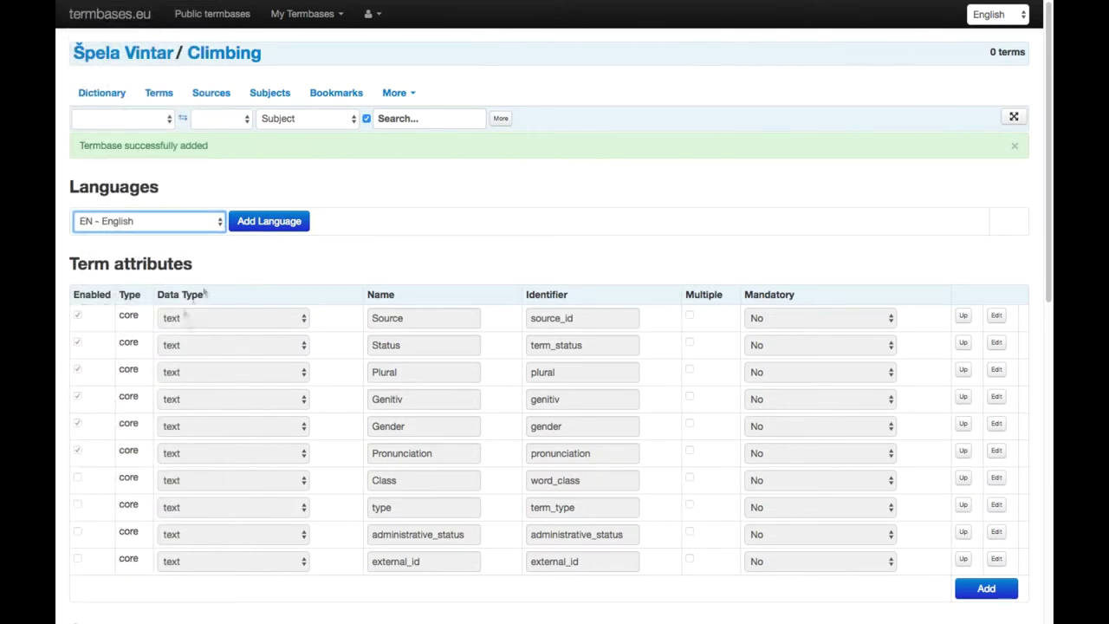
pyautogui.click(258, 226)
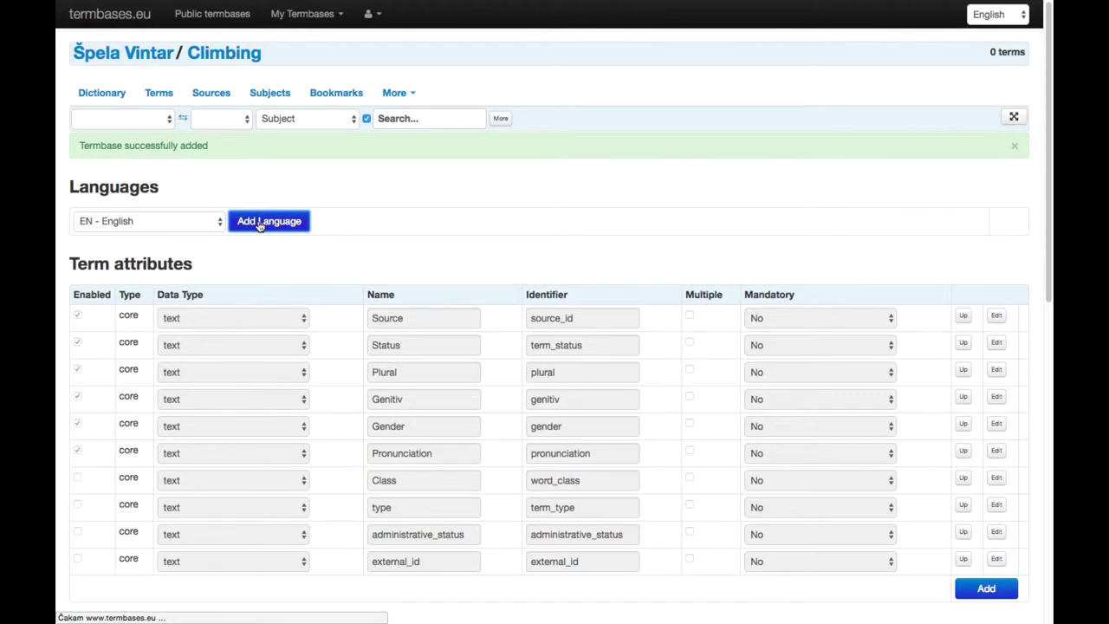
pyautogui.click(220, 246)
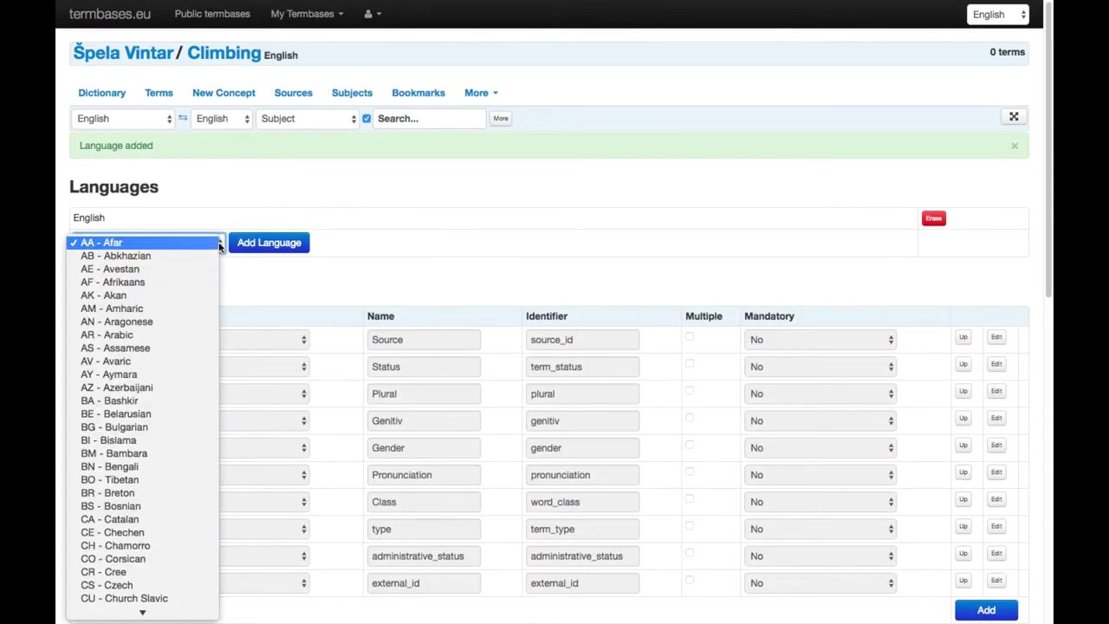
pyautogui.write('sm')
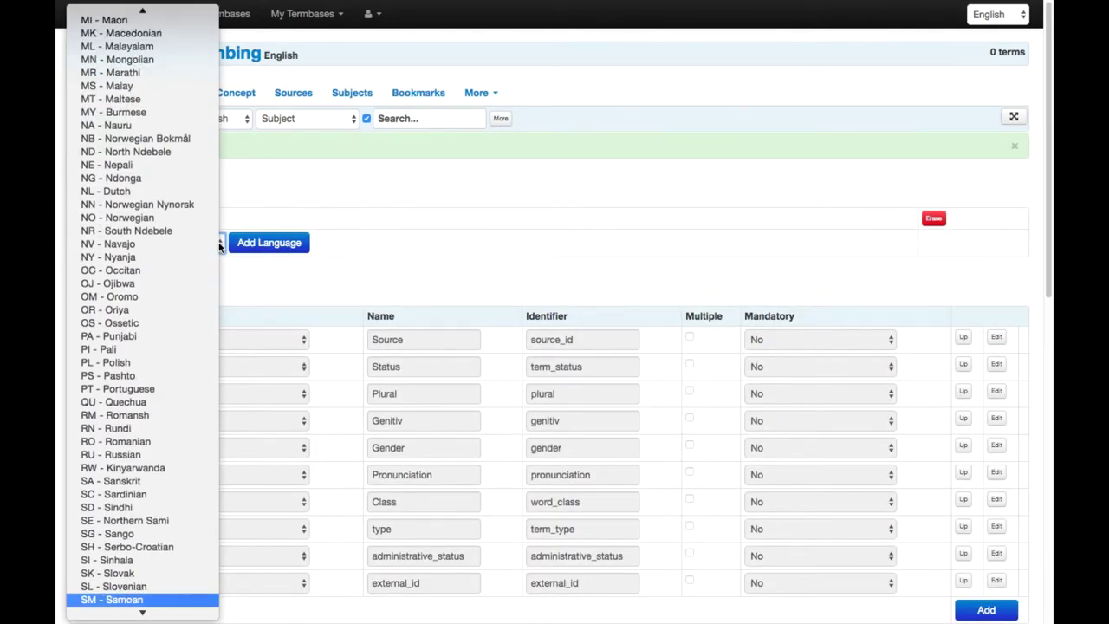
pyautogui.press('Up')
pyautogui.press('Return')
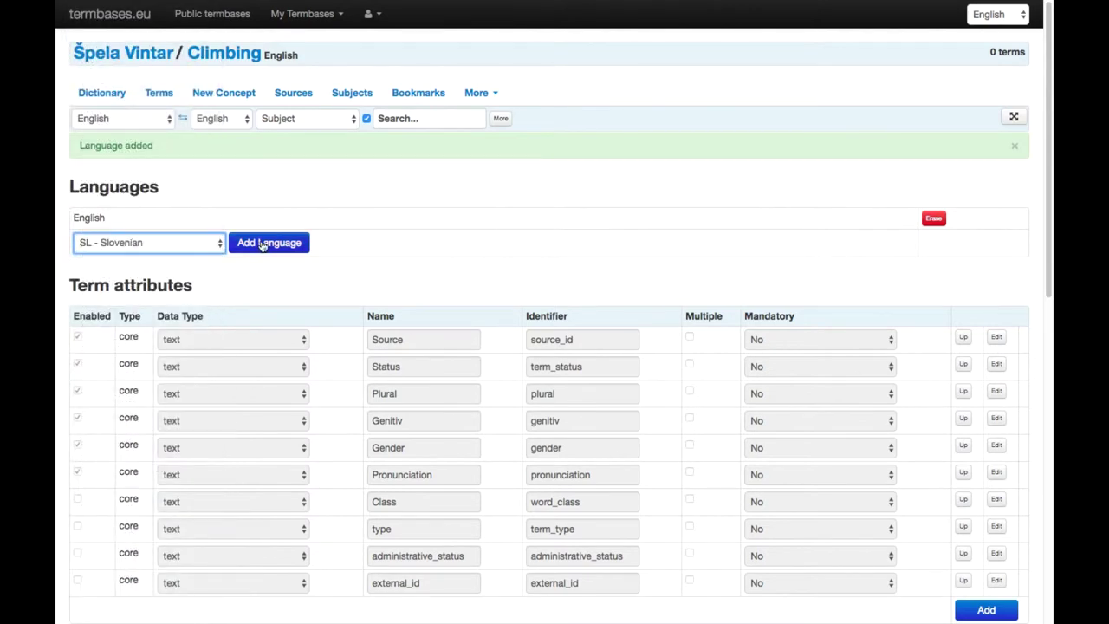
pyautogui.click(263, 245)
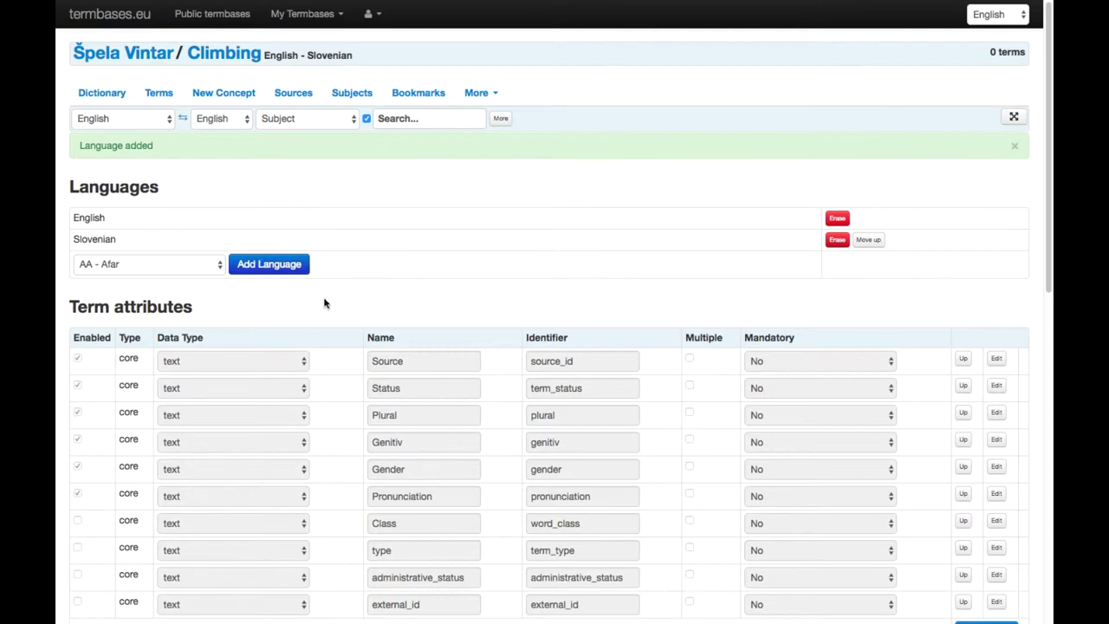
pyautogui.scroll(-3, 325, 299)
pyautogui.scroll(-2, 324, 304)
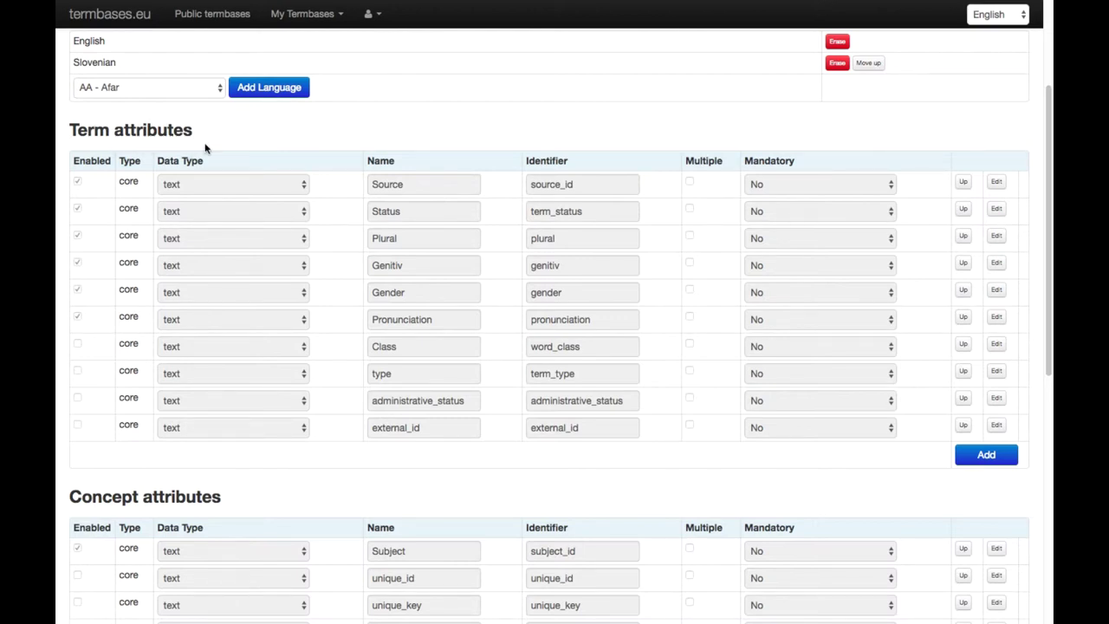
pyautogui.scroll(-4, 337, 198)
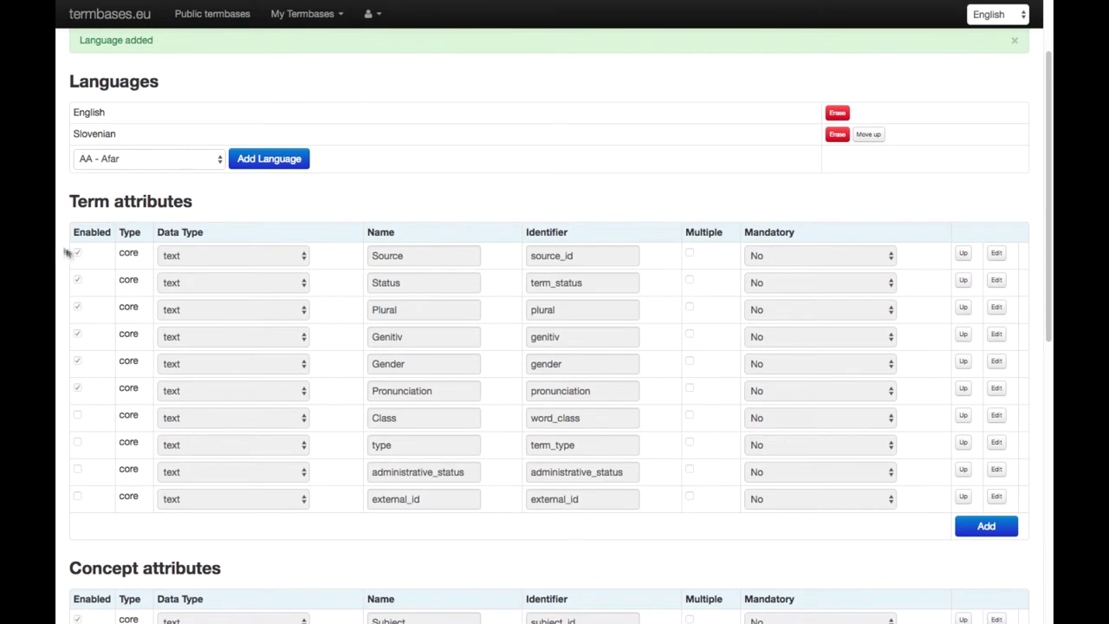
pyautogui.click(77, 279)
pyautogui.click(996, 254)
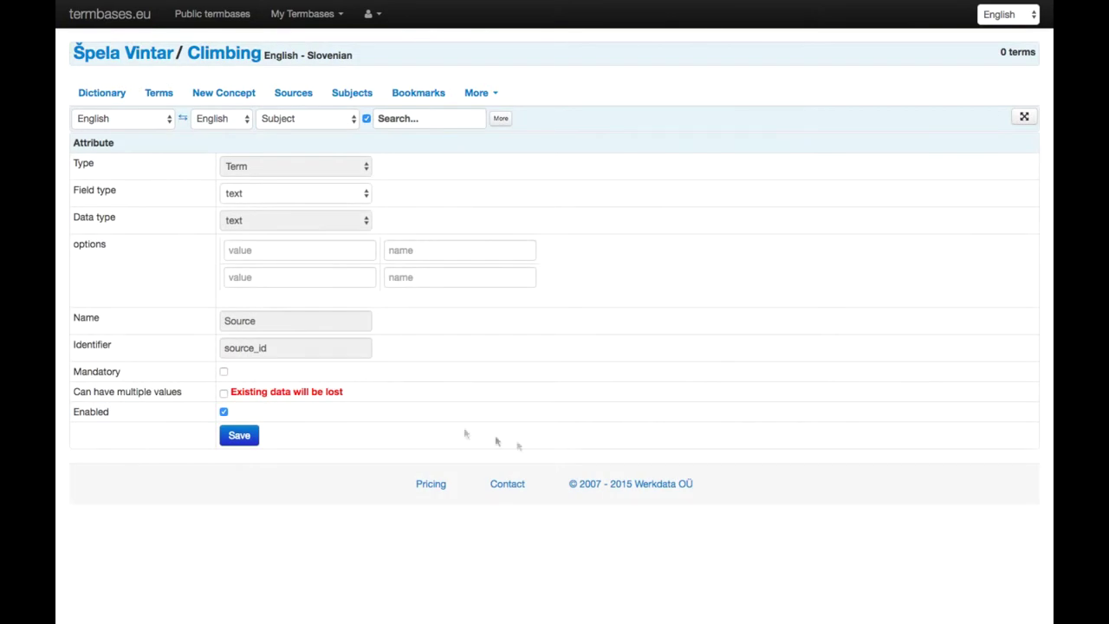
pyautogui.click(224, 413)
pyautogui.click(247, 437)
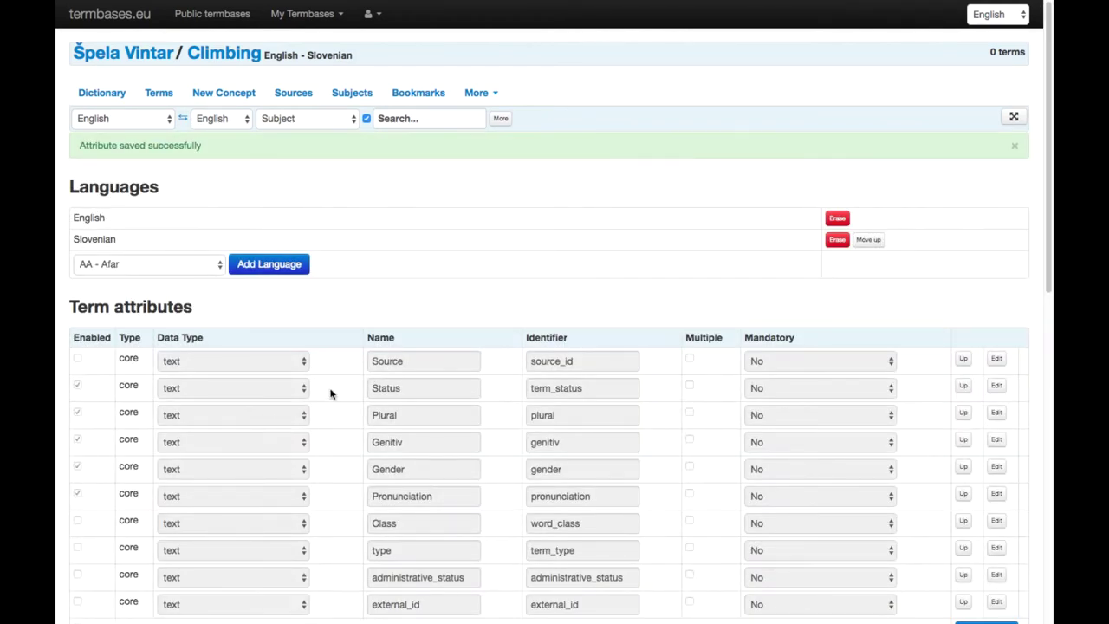
pyautogui.scroll(-2, 329, 394)
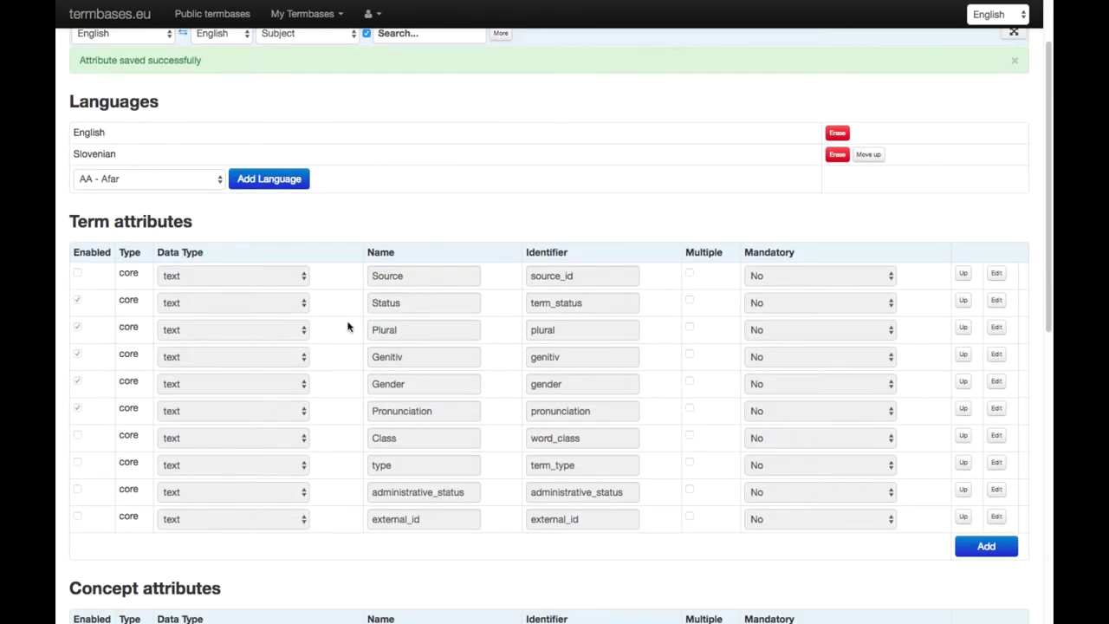
pyautogui.scroll(-7, 348, 327)
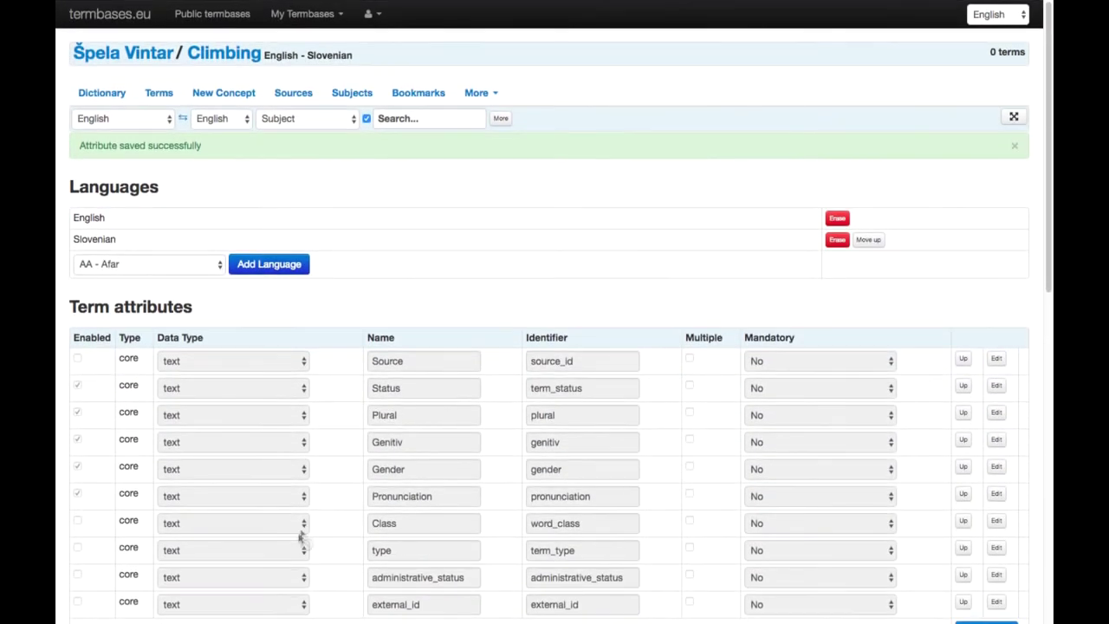
# Start a new concept with English term 'belay device' and its rope-control equipment definition
pyautogui.click(223, 93)
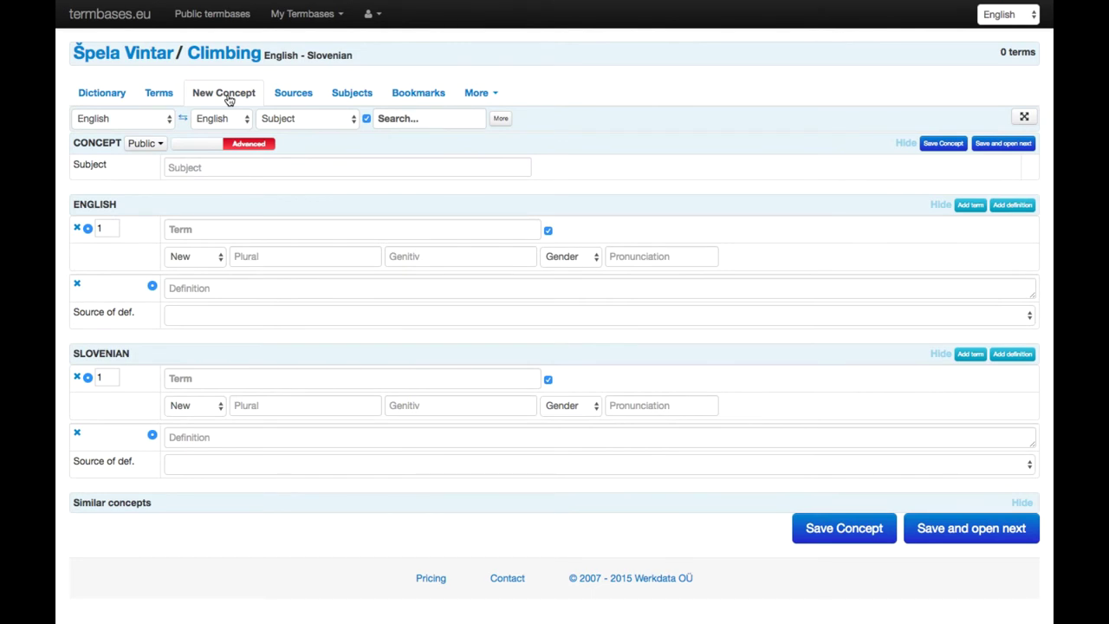
pyautogui.click(234, 168)
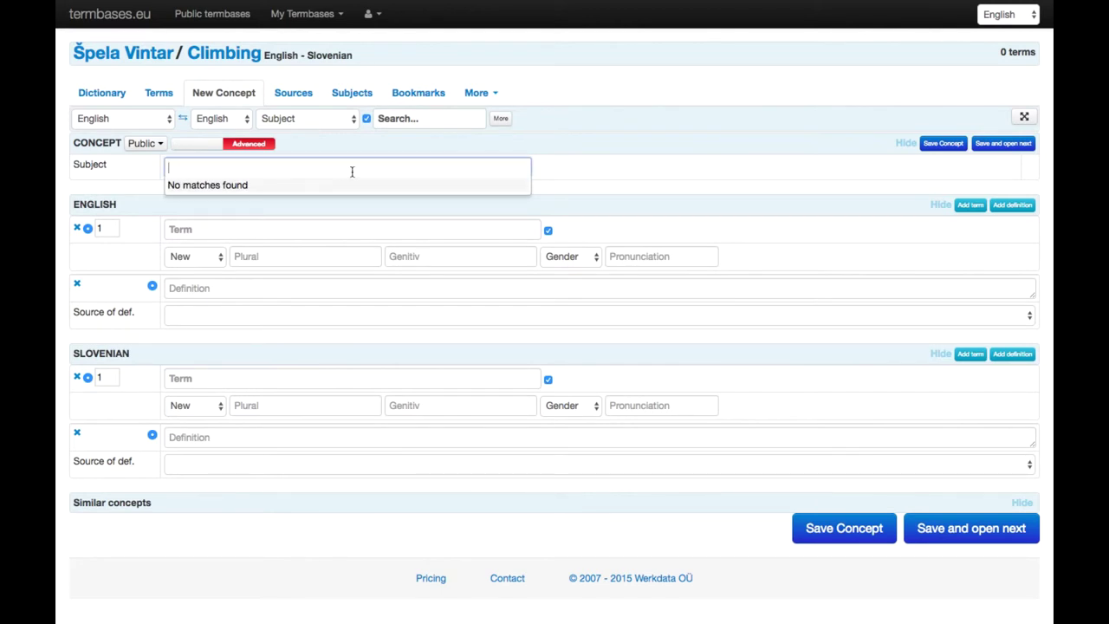
pyautogui.click(557, 177)
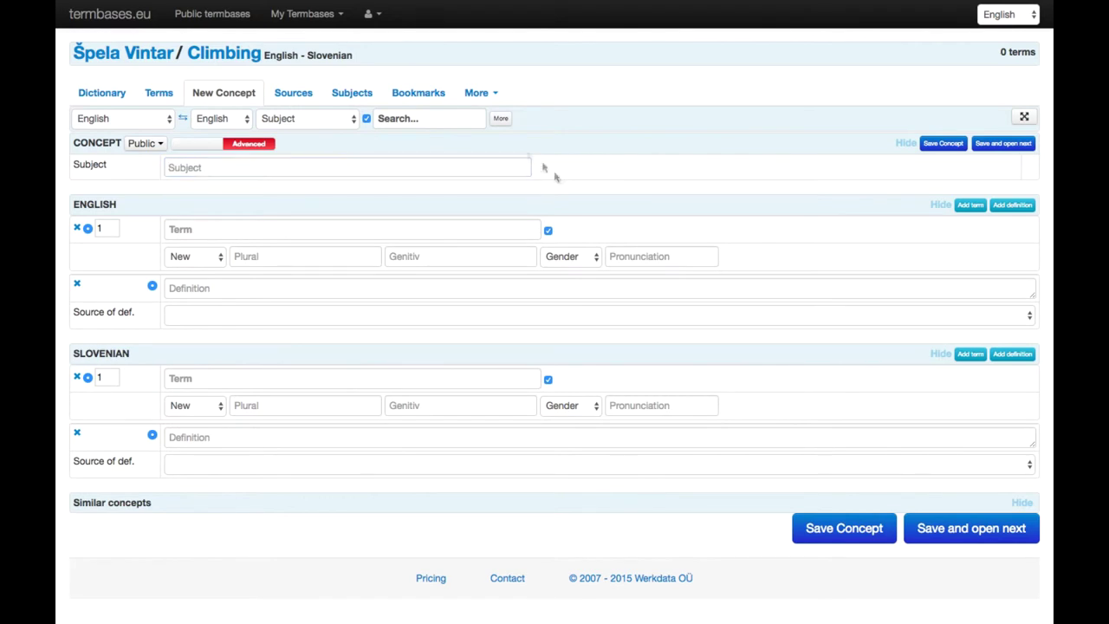
pyautogui.click(185, 231)
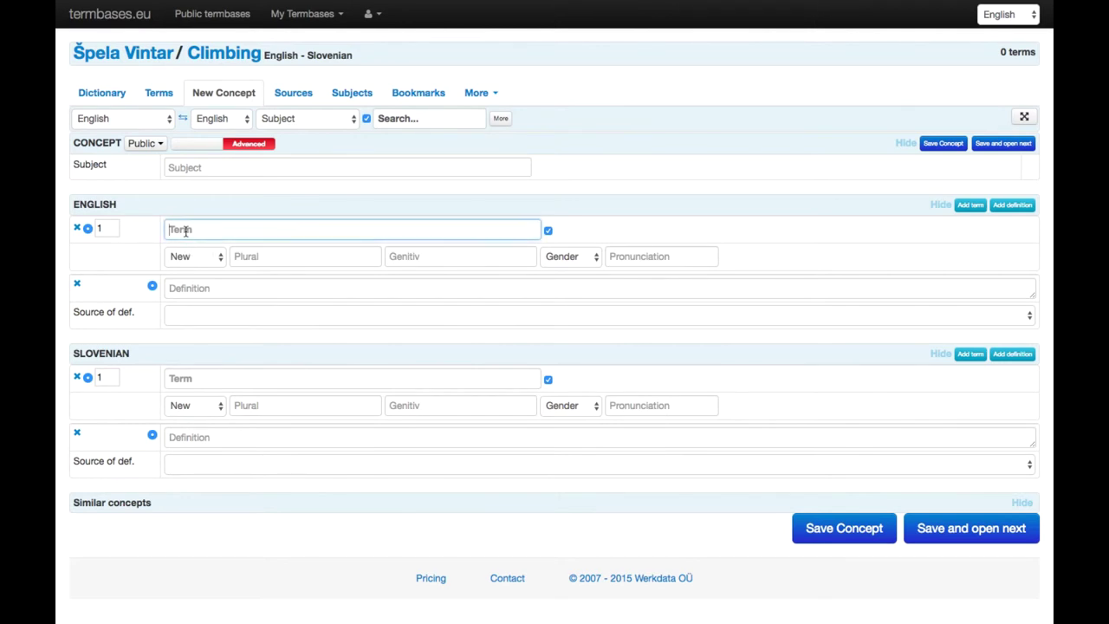
pyautogui.write('belay device')
pyautogui.click(180, 288)
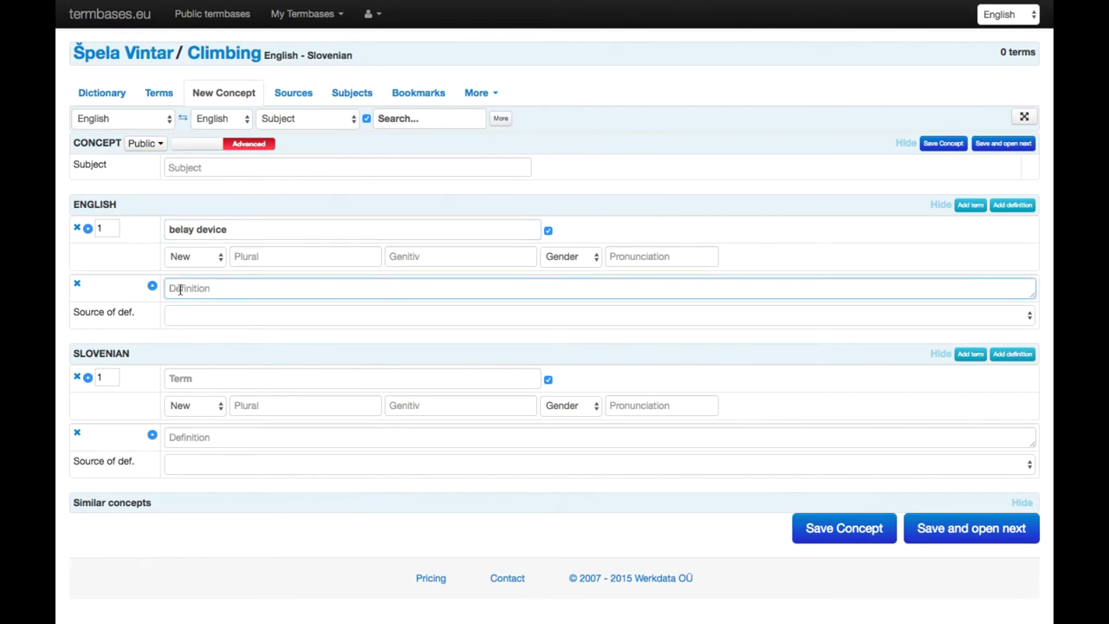
pyautogui.write('Mechanical piece of clim')
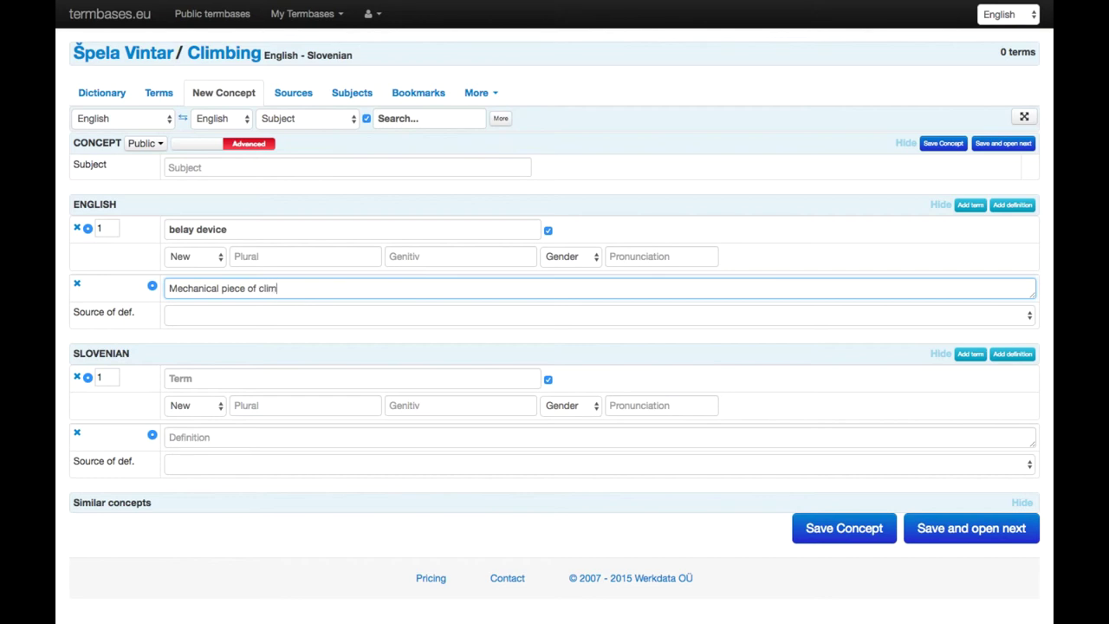
pyautogui.write('bing equipment used to con')
pyautogui.write('trol')
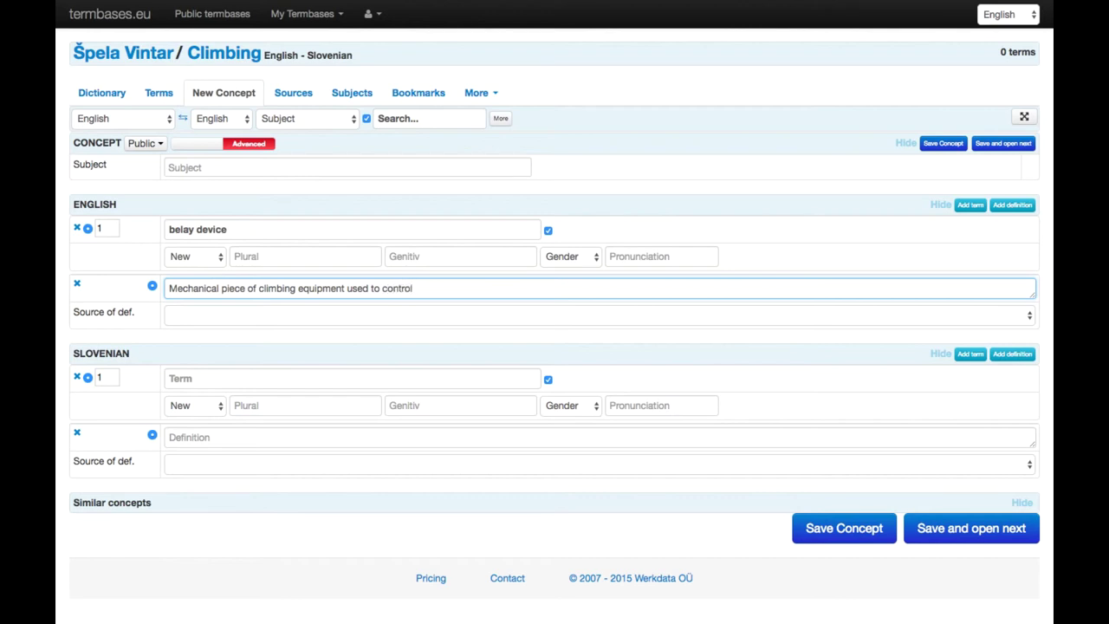
pyautogui.write(' a rope during belaying.')
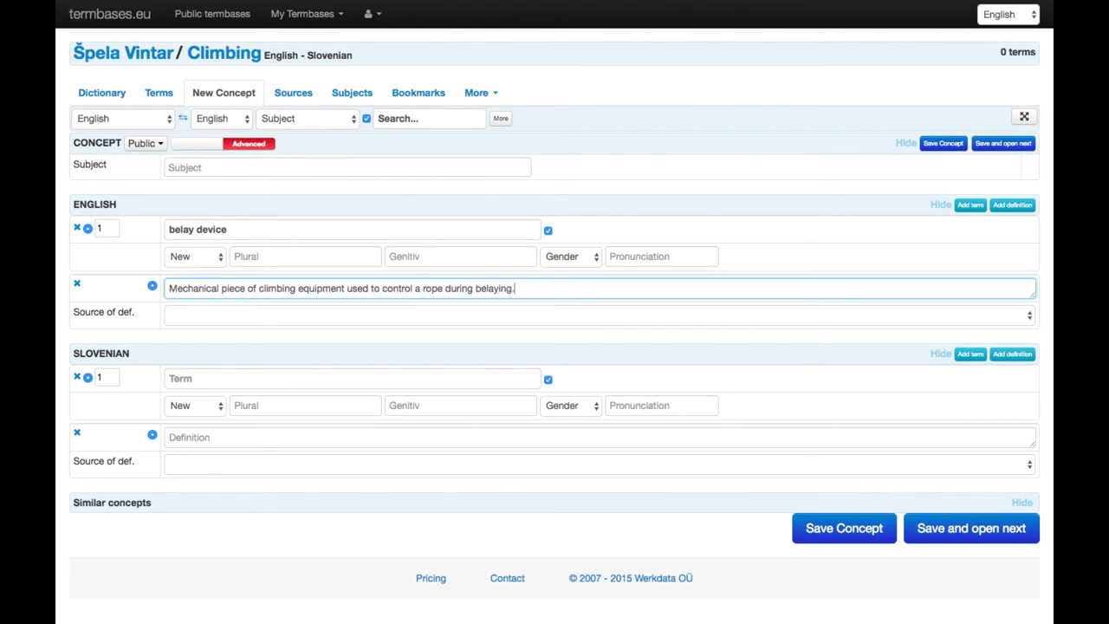
# Add Slovenian term 'varovalna naprava', leave the definition source empty, and save the concept
pyautogui.click(189, 382)
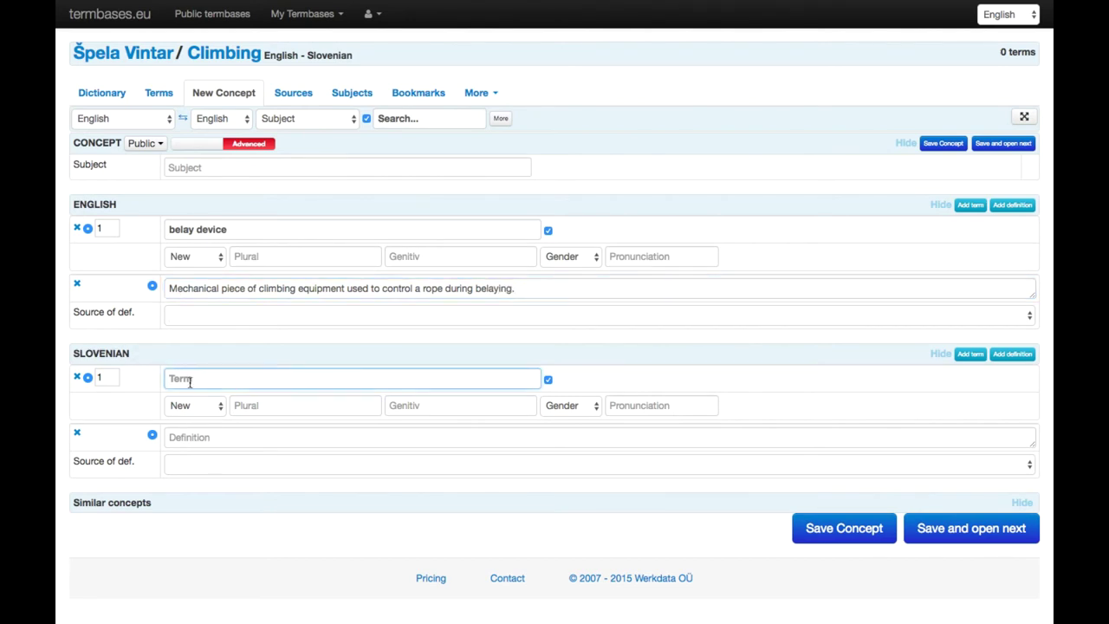
pyautogui.write('varovalna naprava')
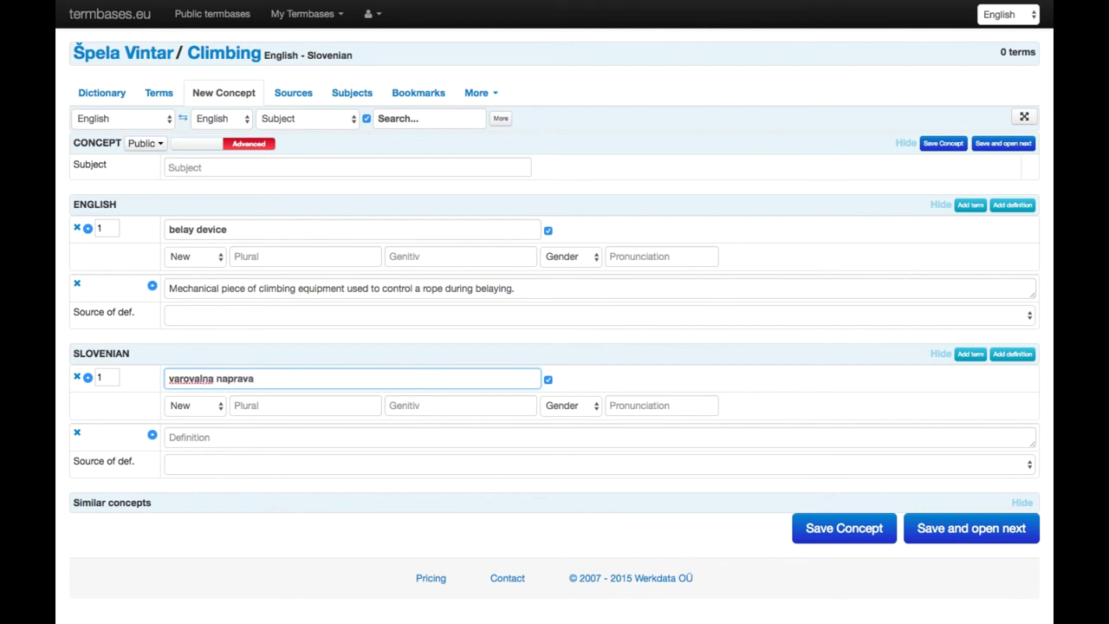
pyautogui.click(175, 317)
pyautogui.click(175, 317)
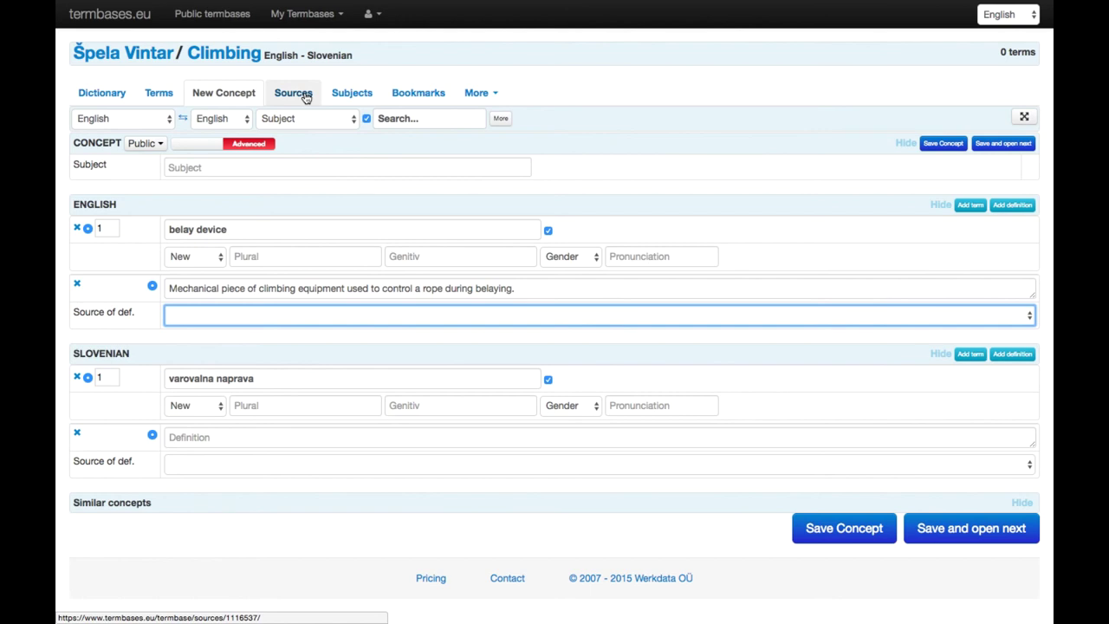
pyautogui.click(826, 530)
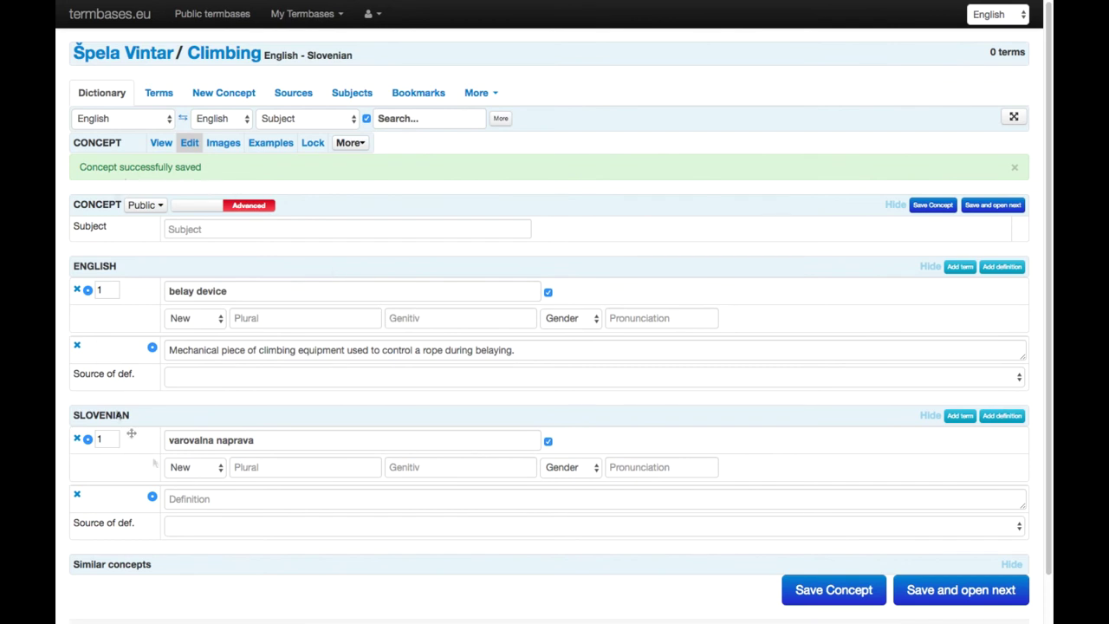
# Check the Terms list, then view the belay device – varovalna naprava entry as a dictionary
pyautogui.click(160, 93)
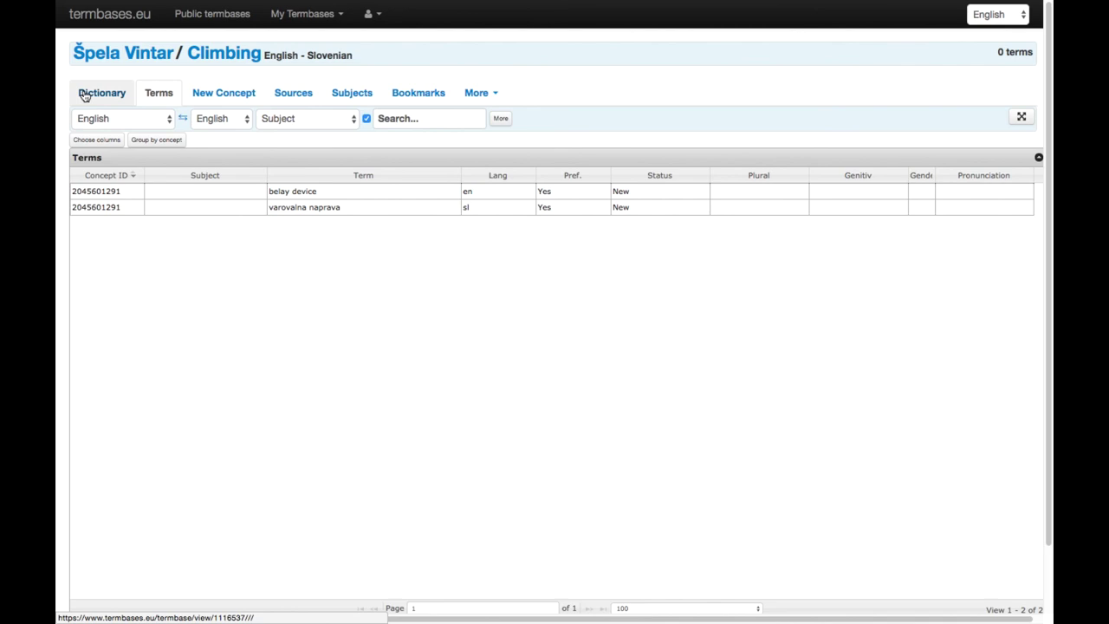
pyautogui.click(85, 95)
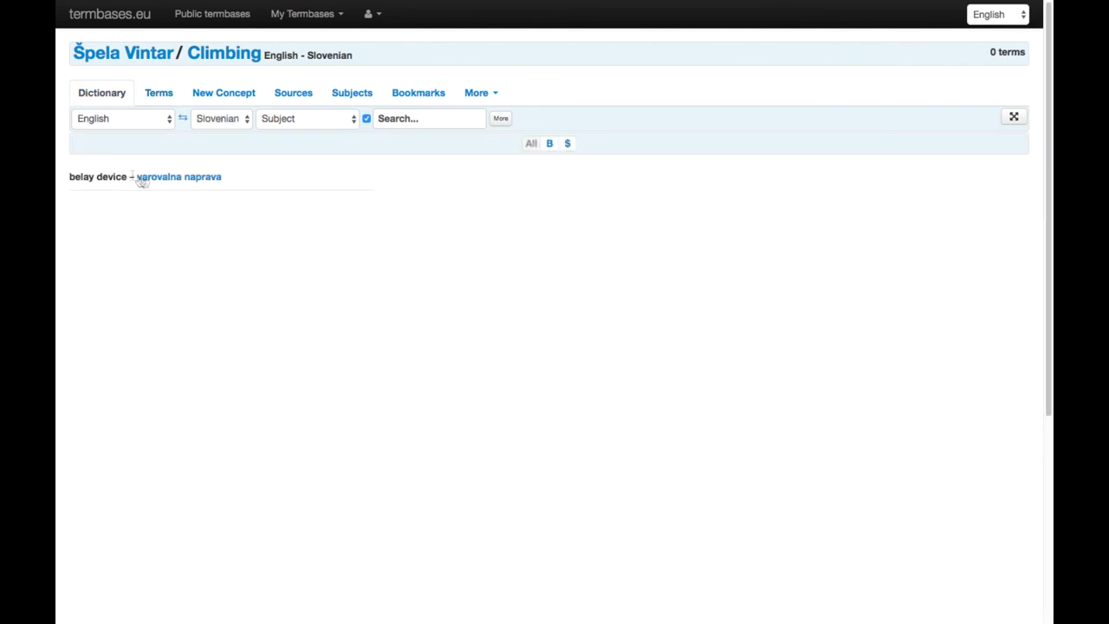